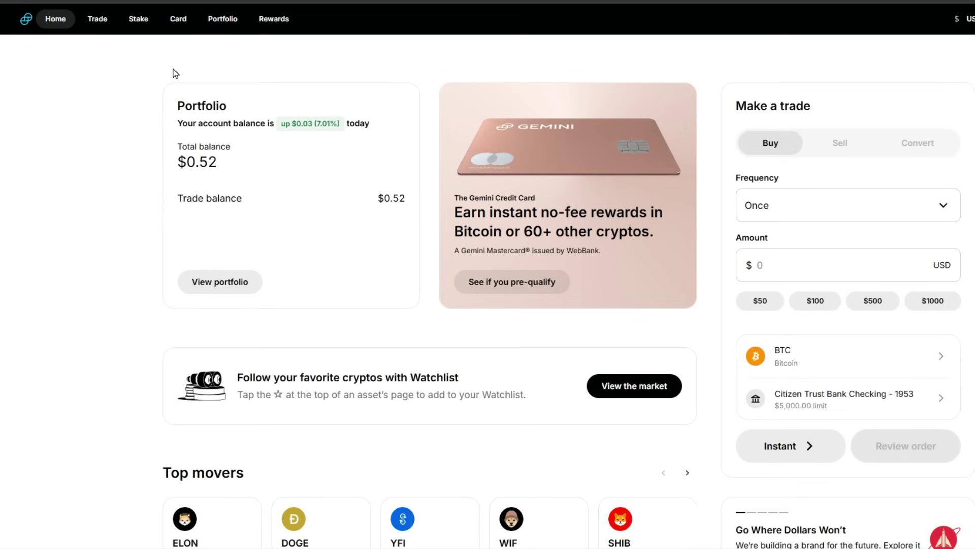
Open the Portfolio page showing the $0.52 total account value chart and trading balances.
left_click(227, 28)
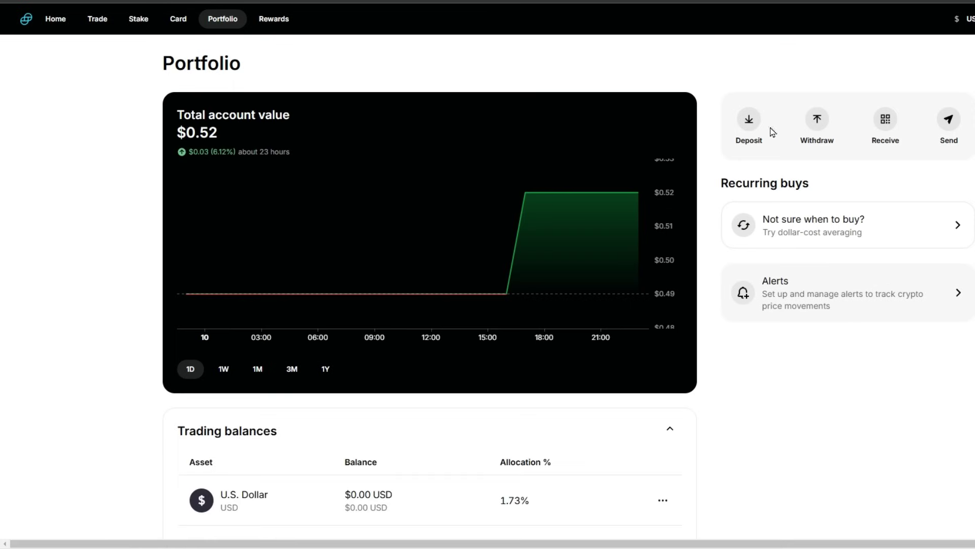
Enter, review and confirm a $40 deposit from the linked checking account.
left_click(750, 122)
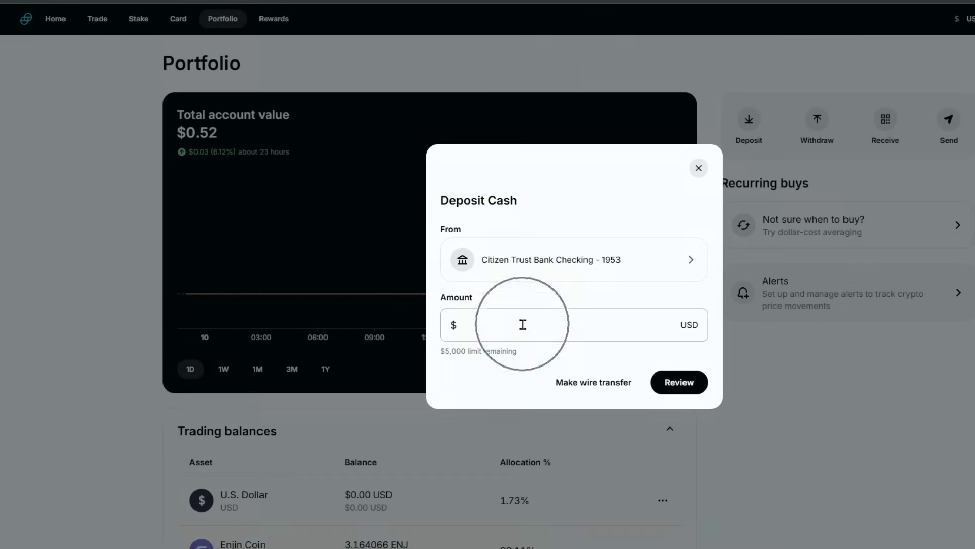
left_click(537, 320)
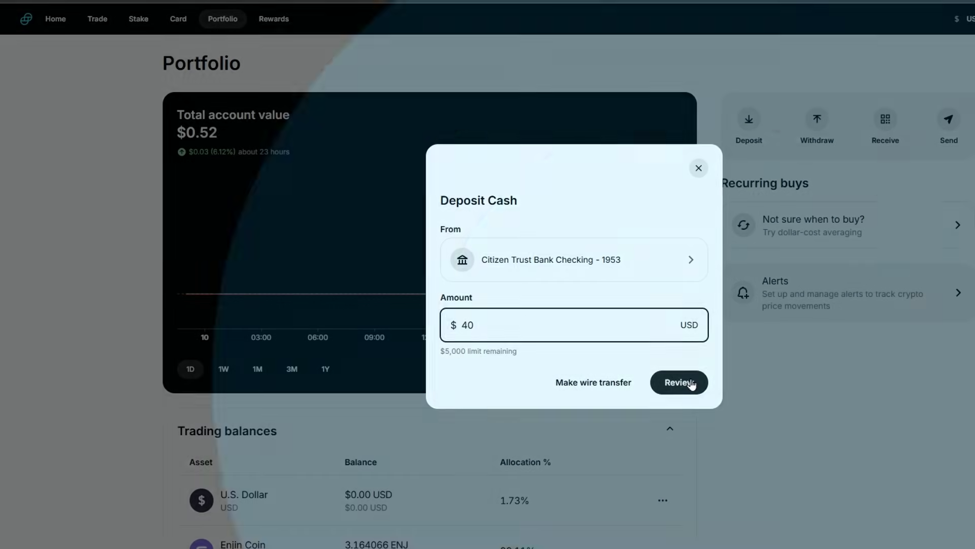
left_click(681, 382)
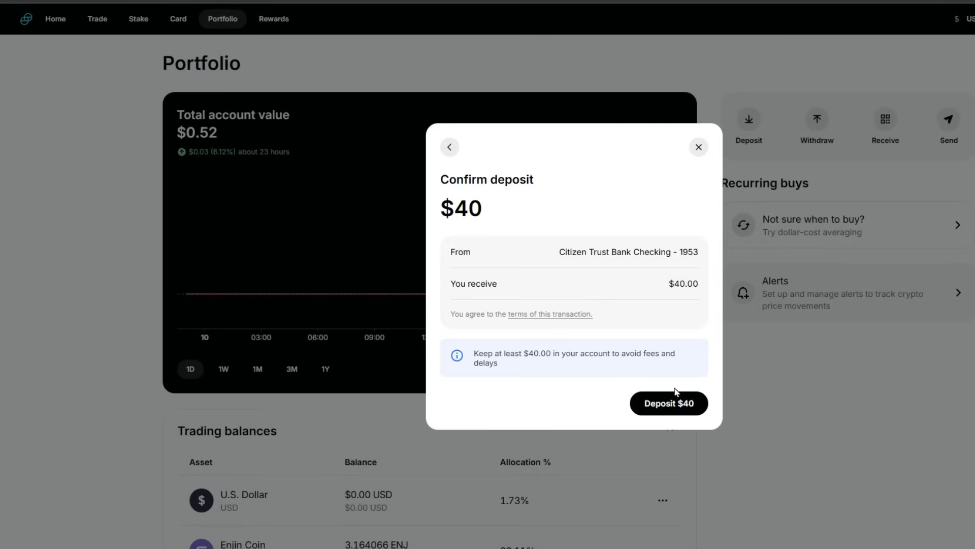
left_click(678, 404)
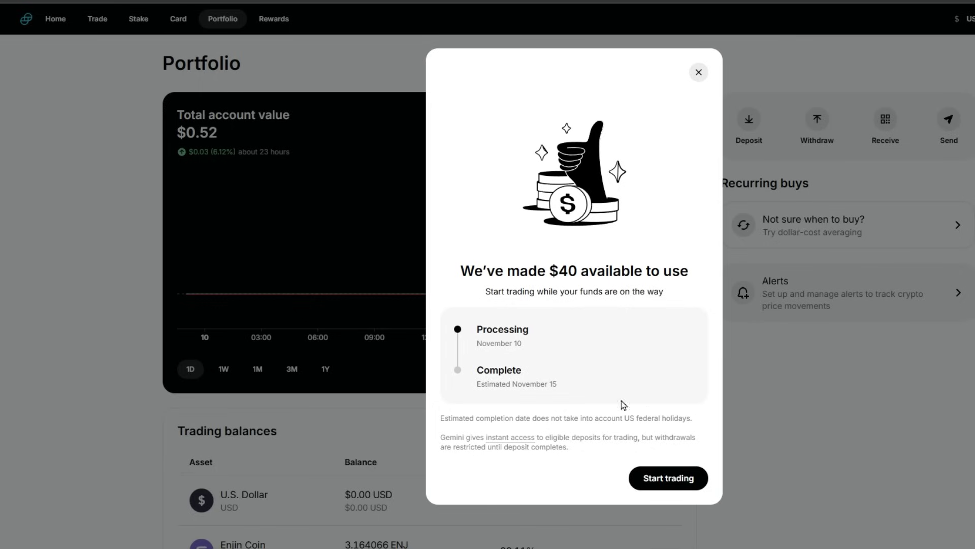
Dismiss the funds-available confirmation and go back to the Home overview.
left_click(542, 401)
left_click(538, 381)
left_click(538, 400)
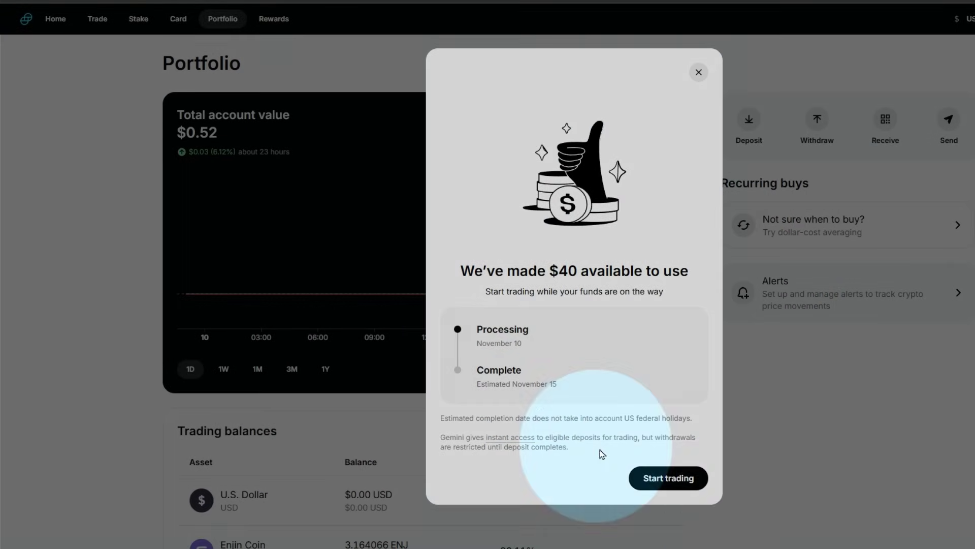
left_click(674, 488)
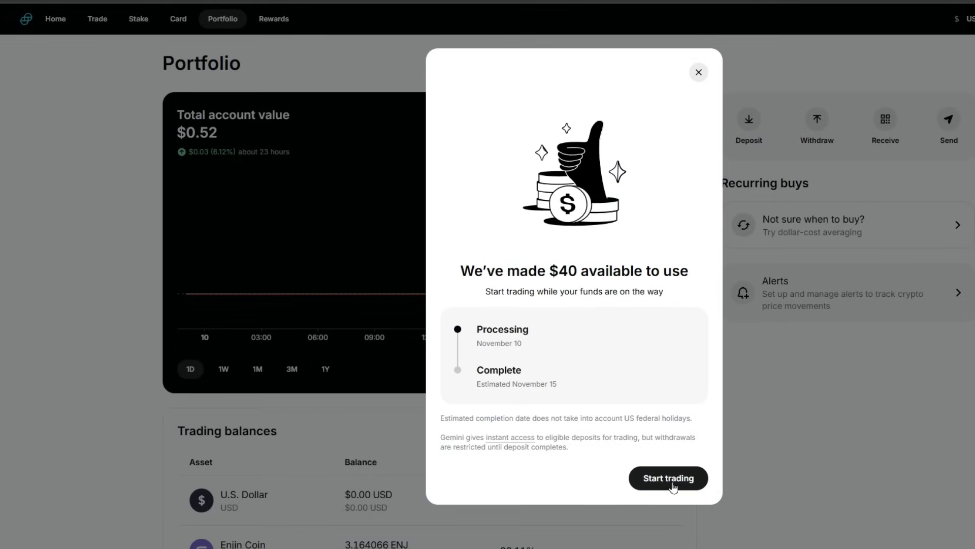
left_click(673, 485)
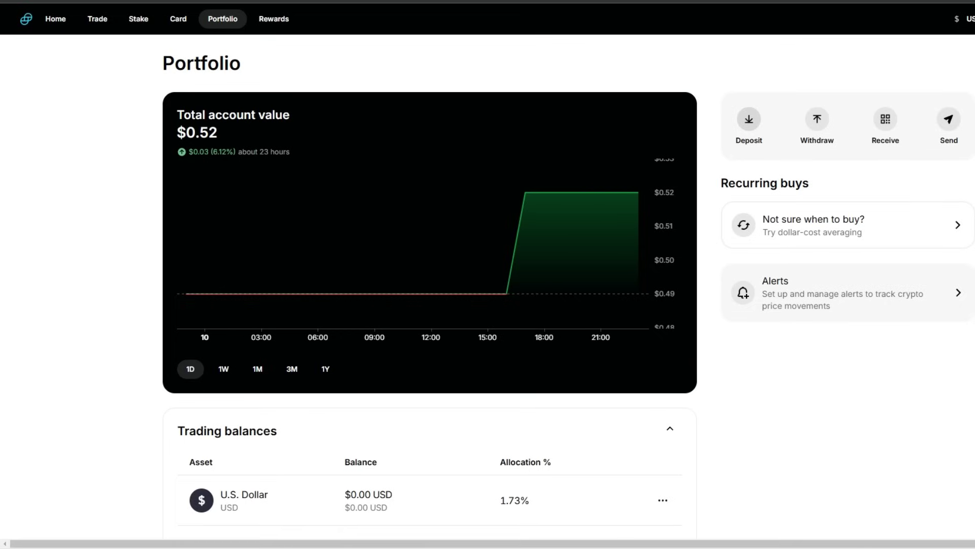
left_click(55, 19)
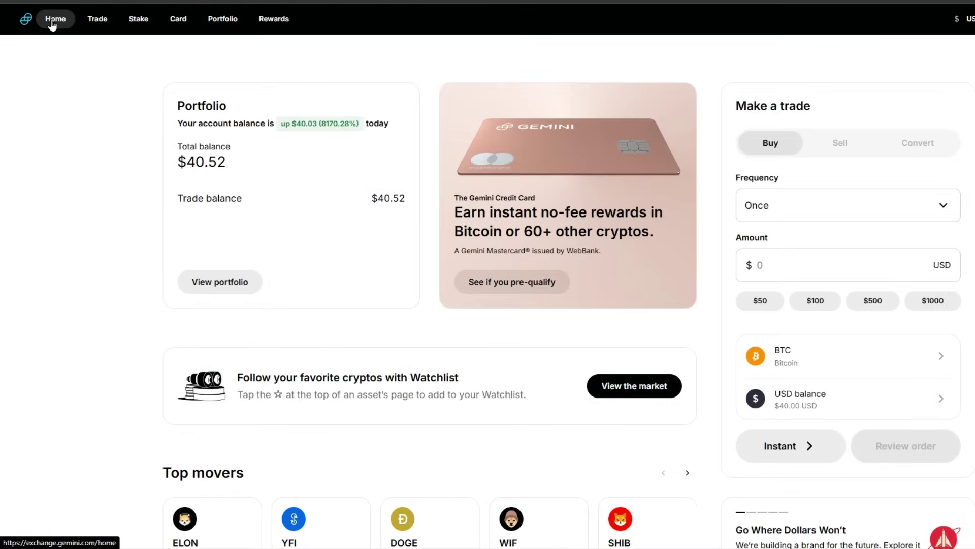
View the Home overview with the $40.52 total balance and $40.00 USD ready to trade.
left_click(215, 189)
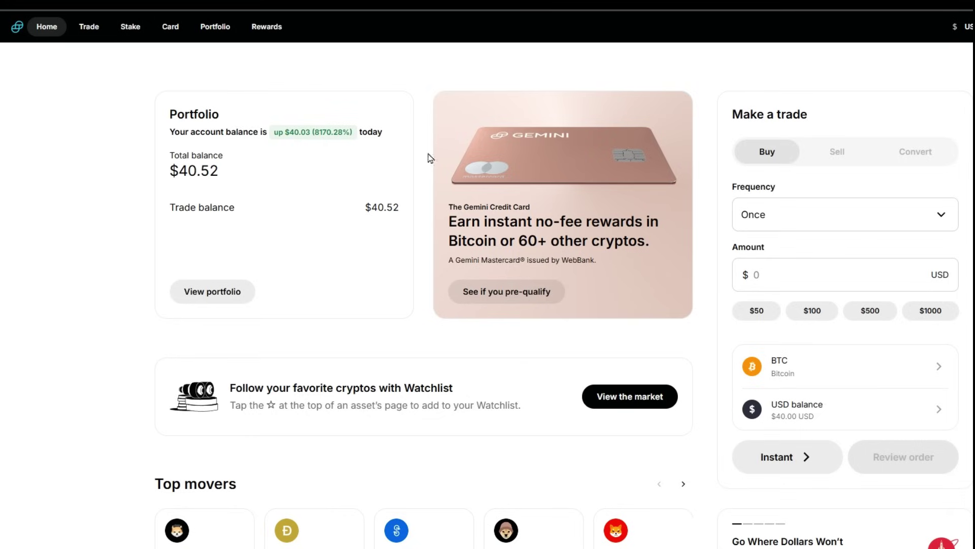
Switch the order type to Limit and open the SHIB card from Top movers.
left_click(794, 466)
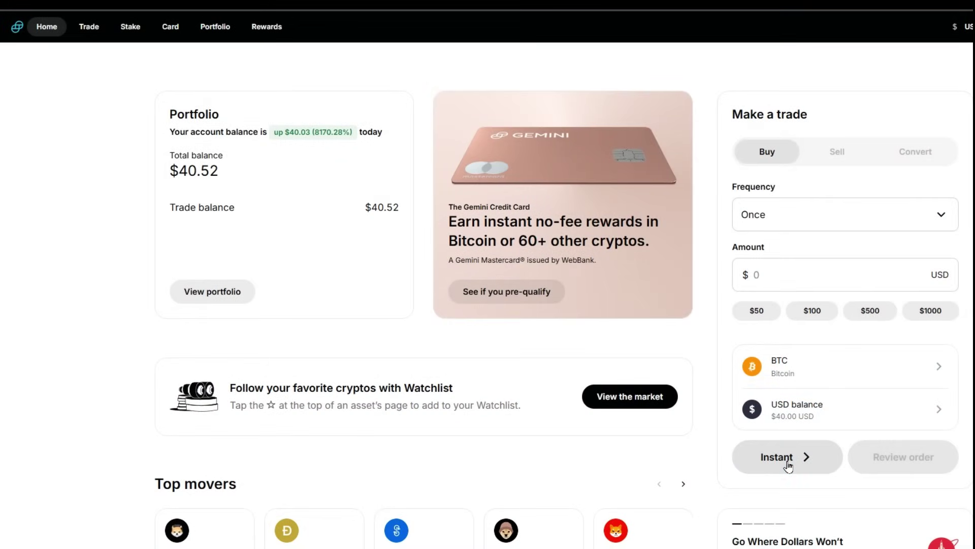
left_click(788, 460)
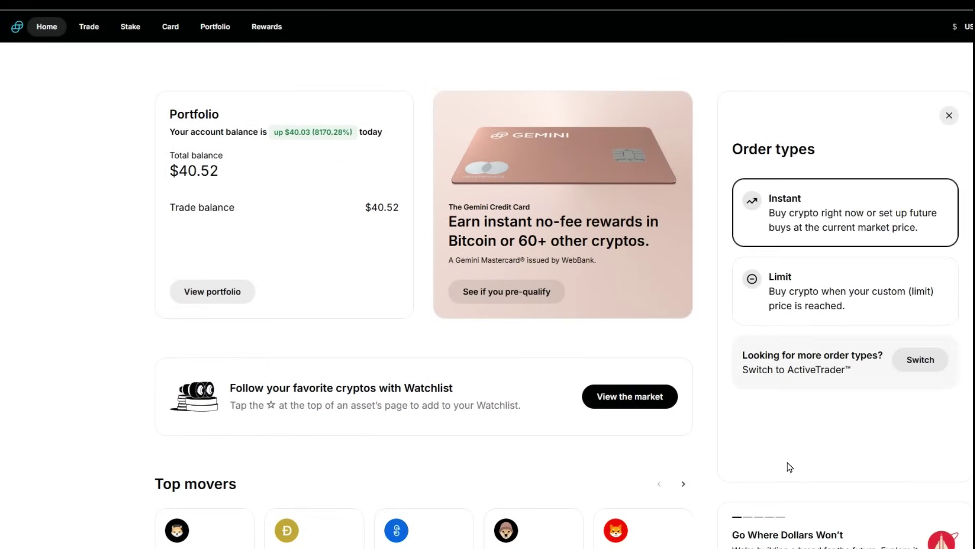
left_click(799, 307)
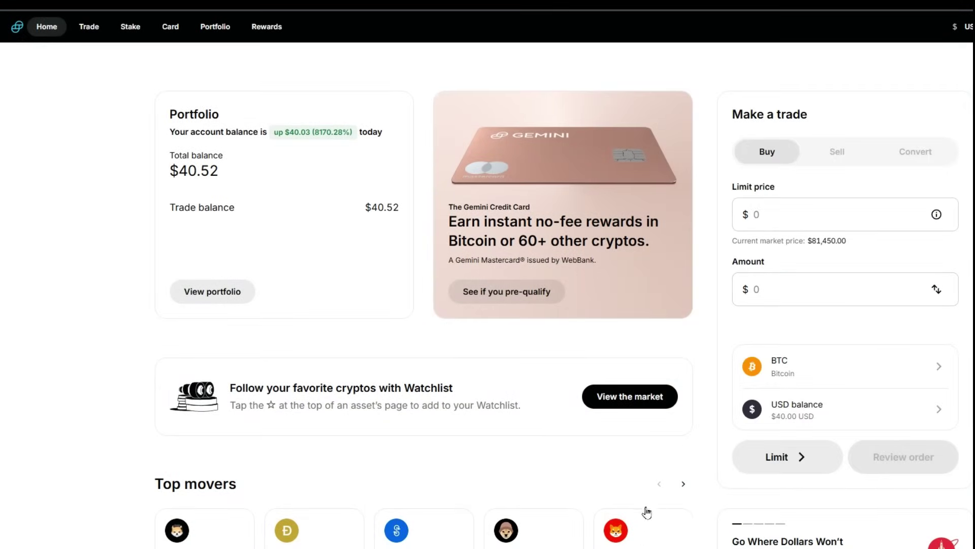
scroll(649, 509, "down", 1)
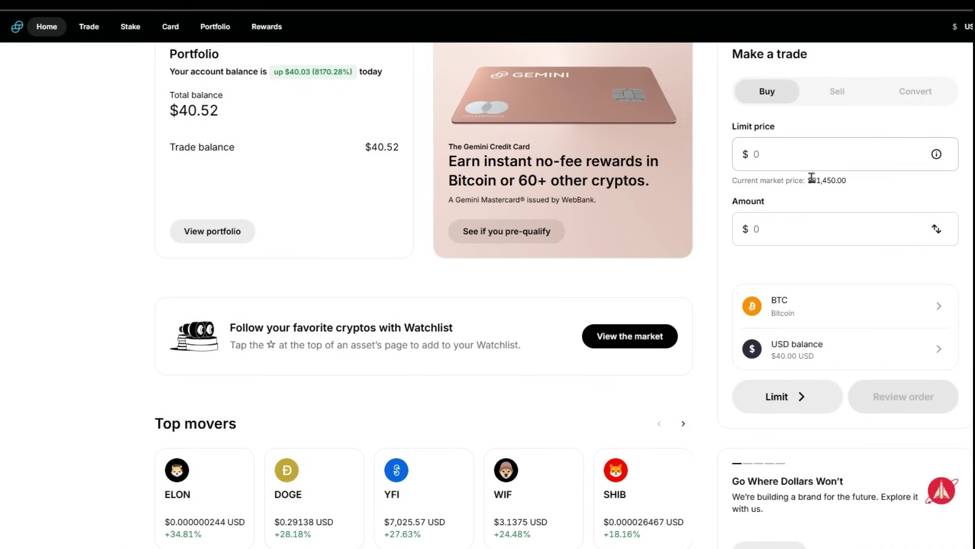
left_click(620, 496)
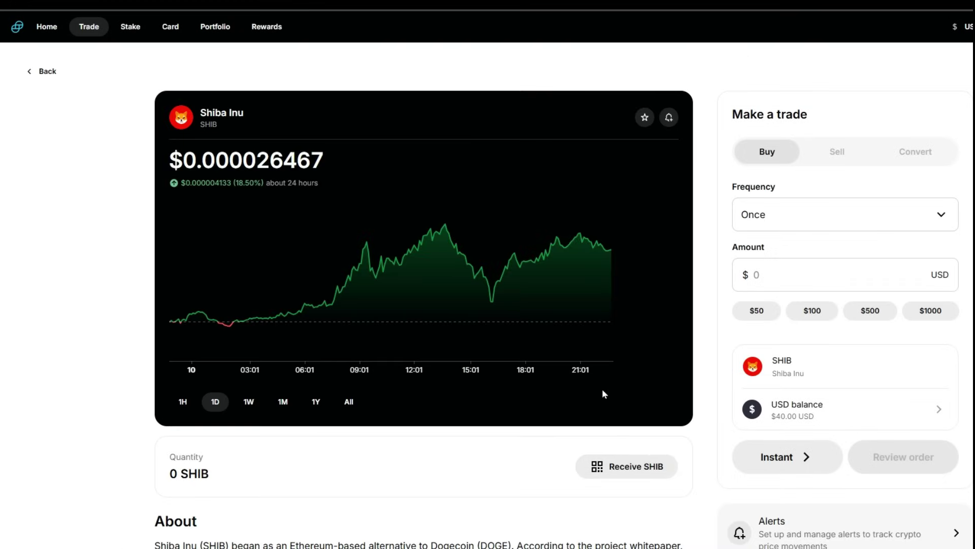
Switch the SHIB buy to a limit order and enter a .0000025 limit price.
left_click(781, 459)
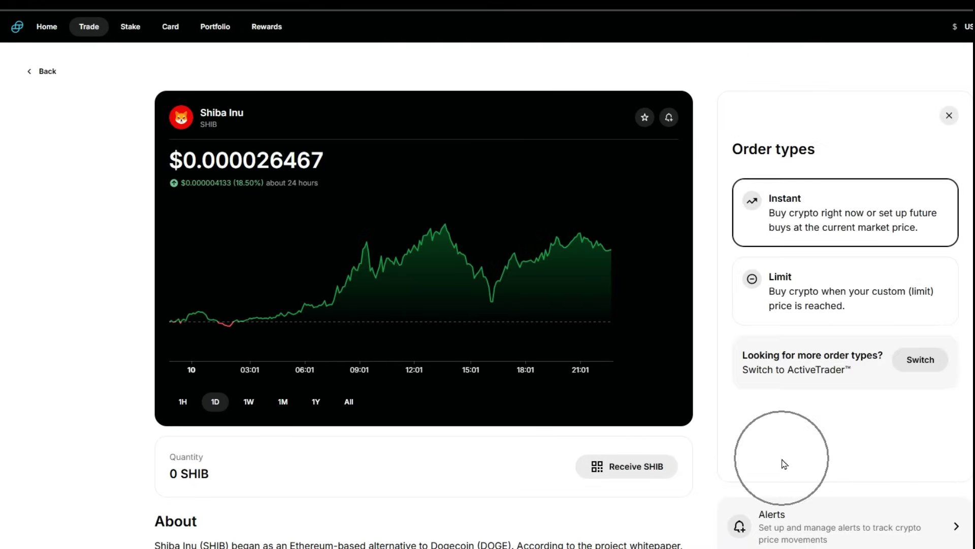
left_click(806, 288)
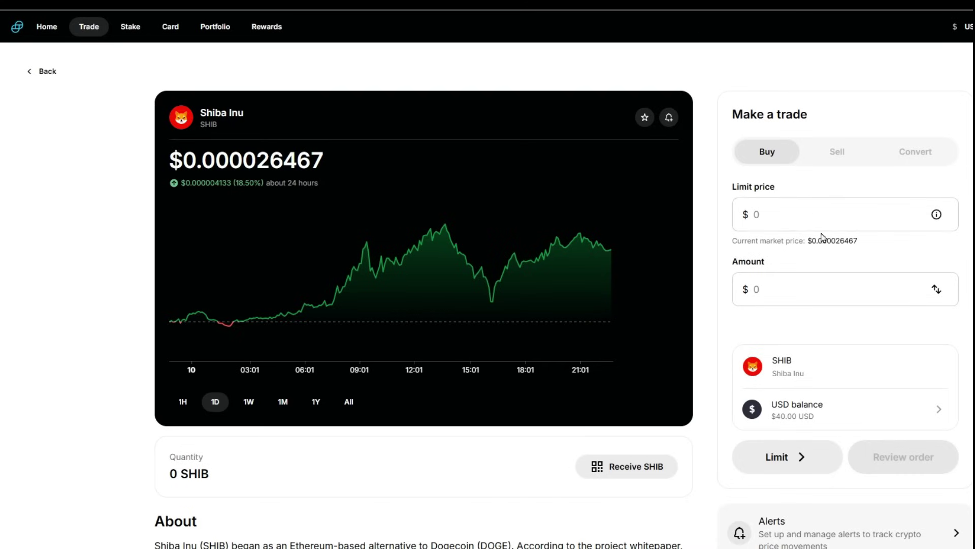
left_click(845, 250)
left_click(851, 219)
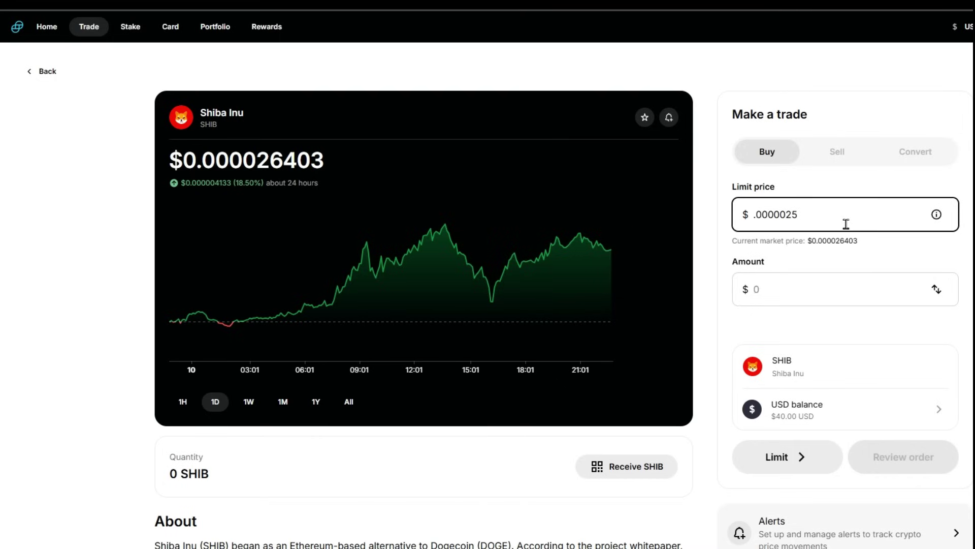
Place a $20 SHIB limit buy at $0.000002500 and check its order details.
left_click(792, 285)
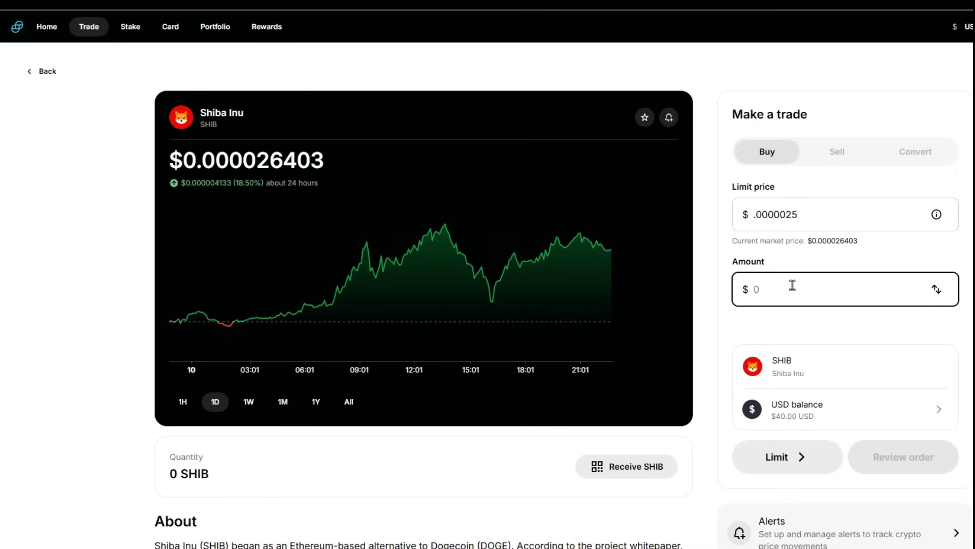
type("20")
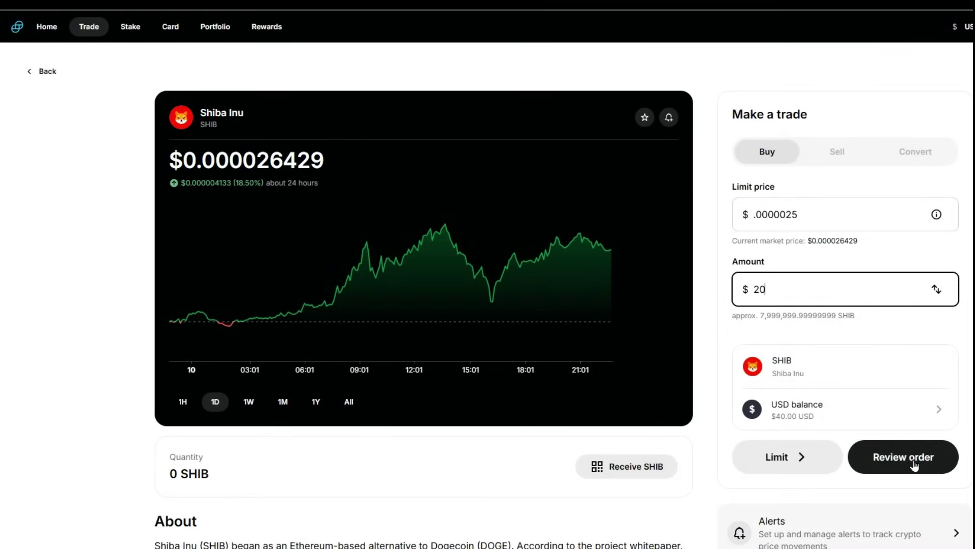
left_click(914, 465)
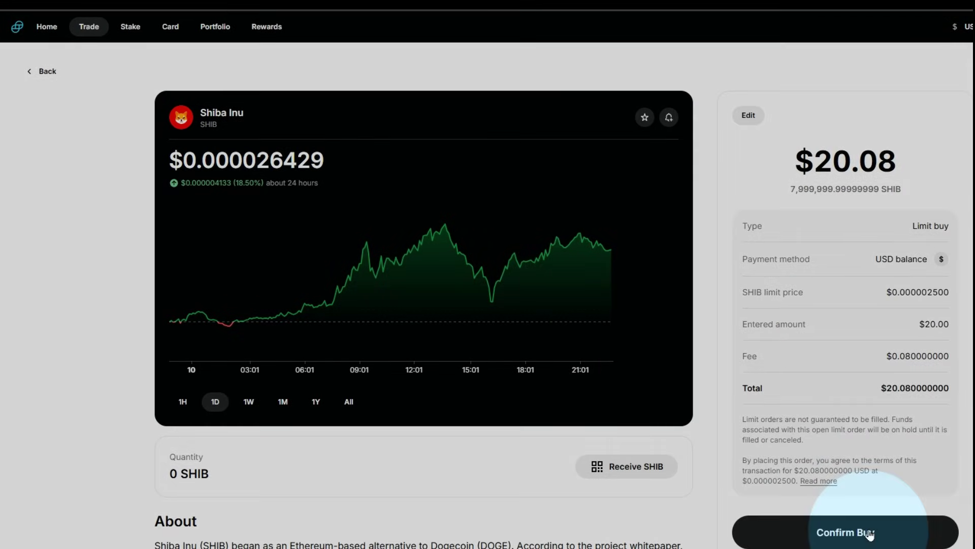
left_click(870, 533)
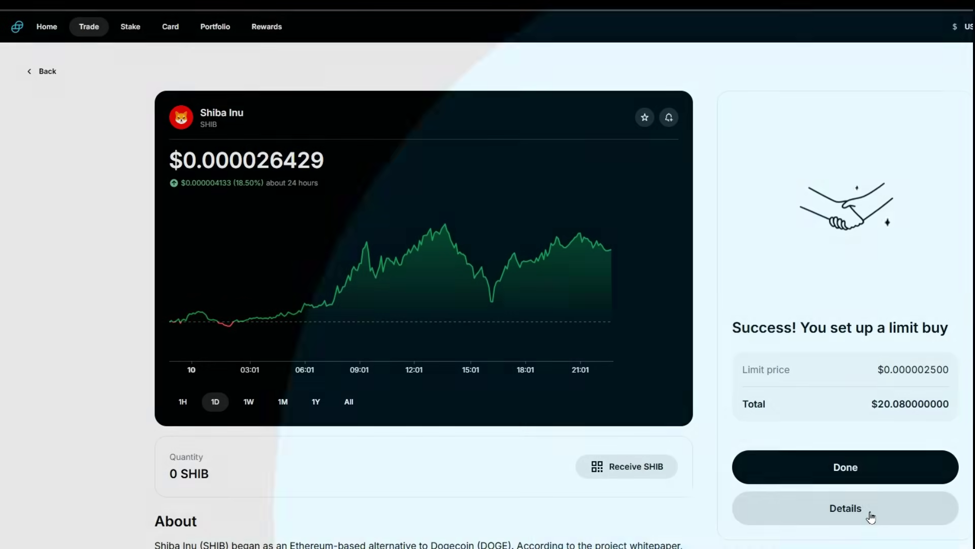
left_click(869, 518)
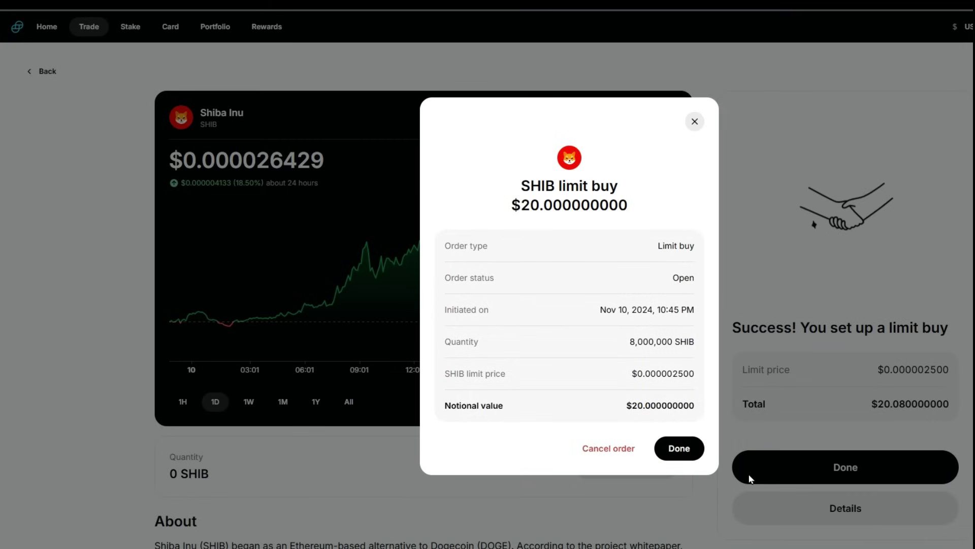
left_click(700, 453)
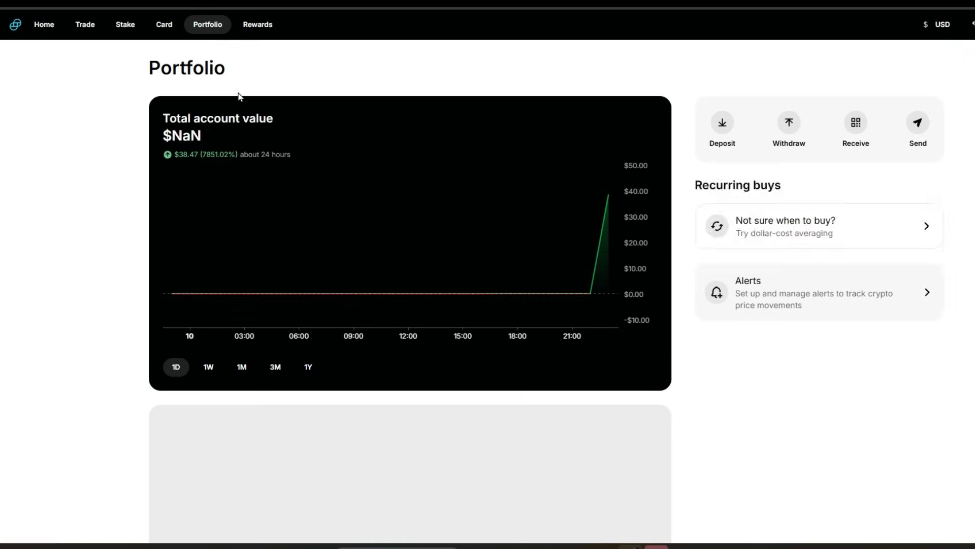
Scroll to Trading balances and open the XRP asset page.
scroll(406, 330, "down", 3)
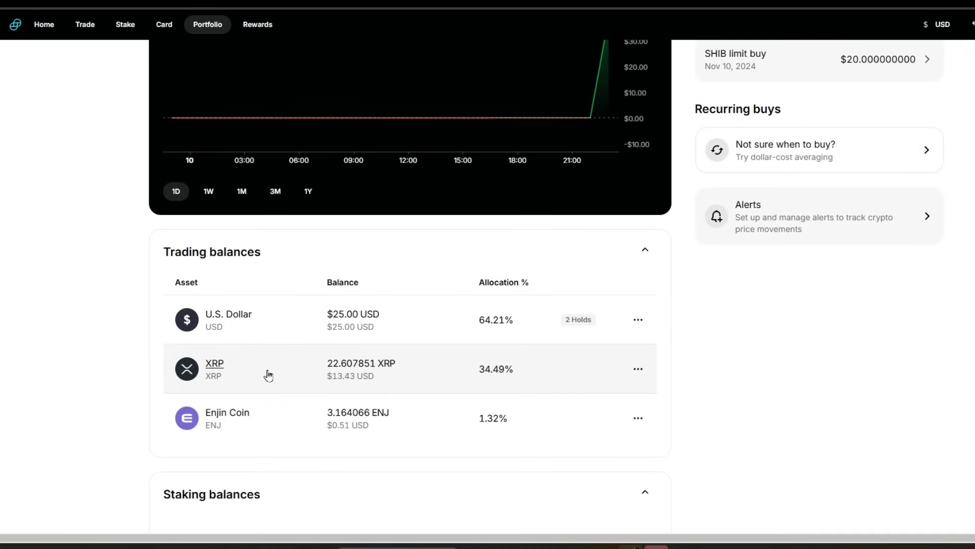
scroll(323, 375, "up", 2)
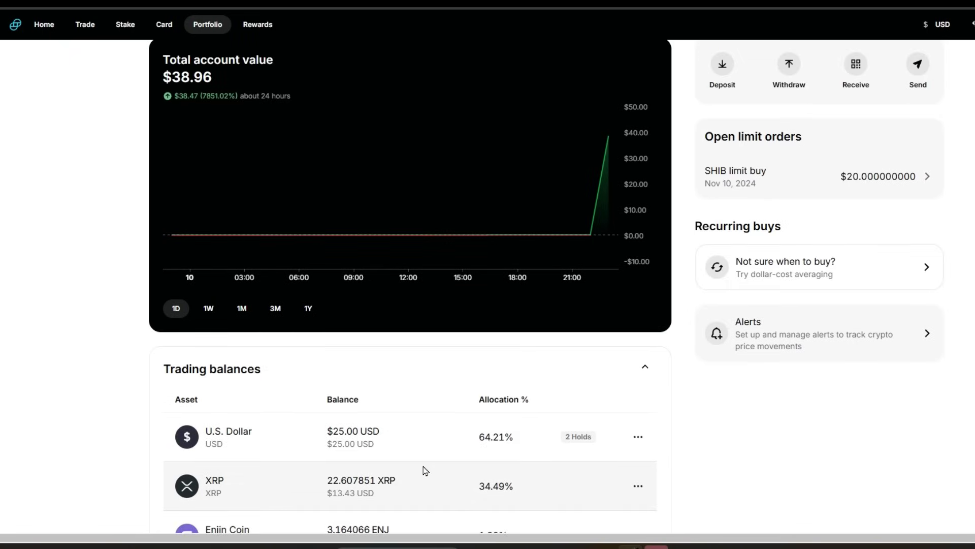
scroll(410, 464, "up", 1)
scroll(368, 462, "down", 1)
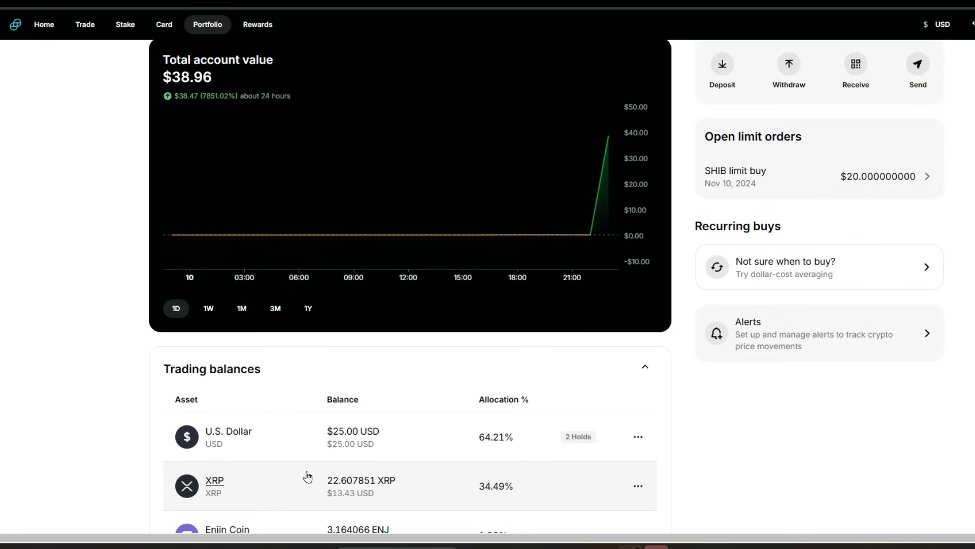
left_click(213, 481)
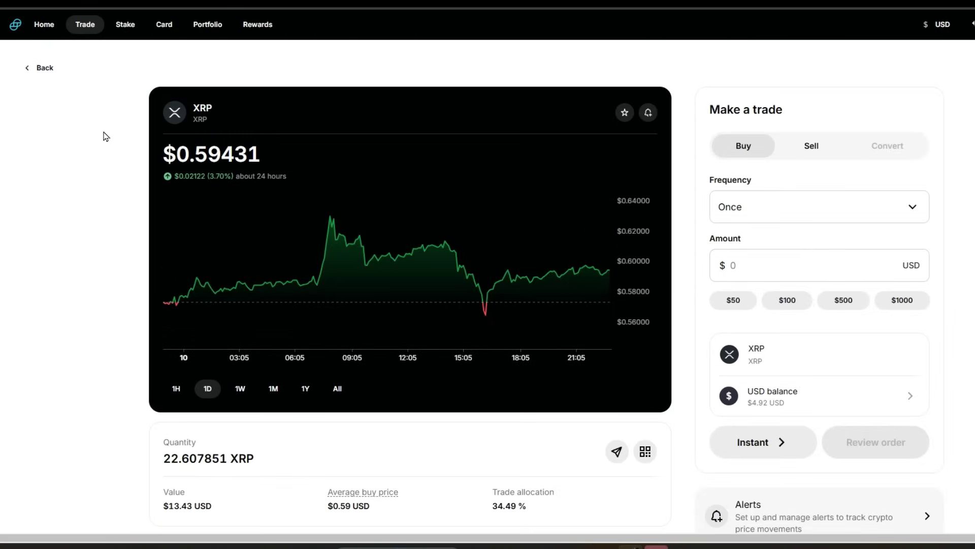
Set up an XRP limit sell with a .70 limit price and the amount in XRP.
left_click(751, 443)
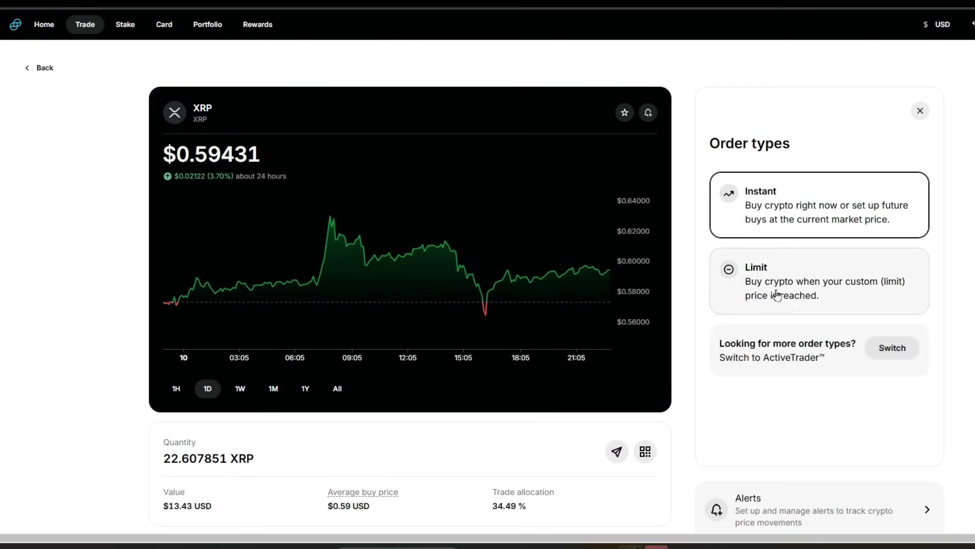
left_click(778, 295)
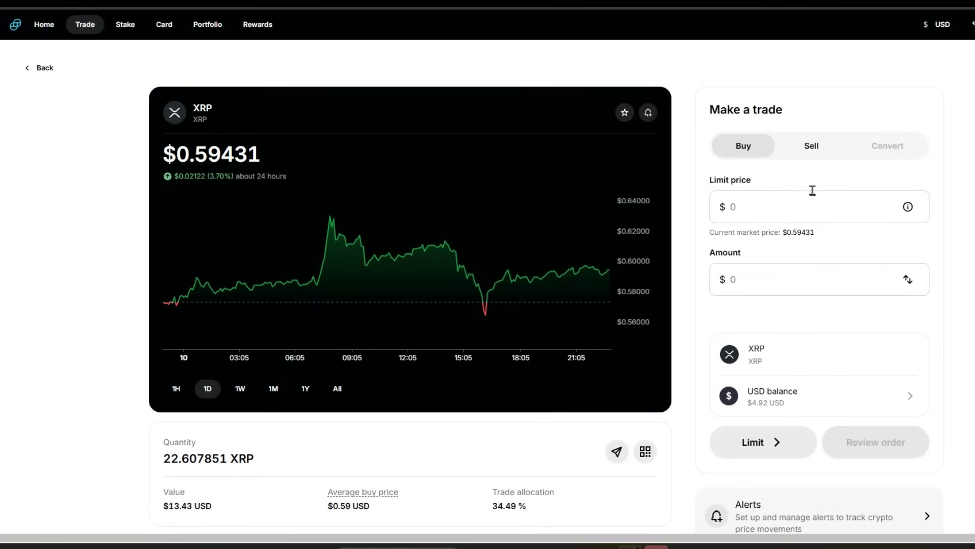
left_click(813, 145)
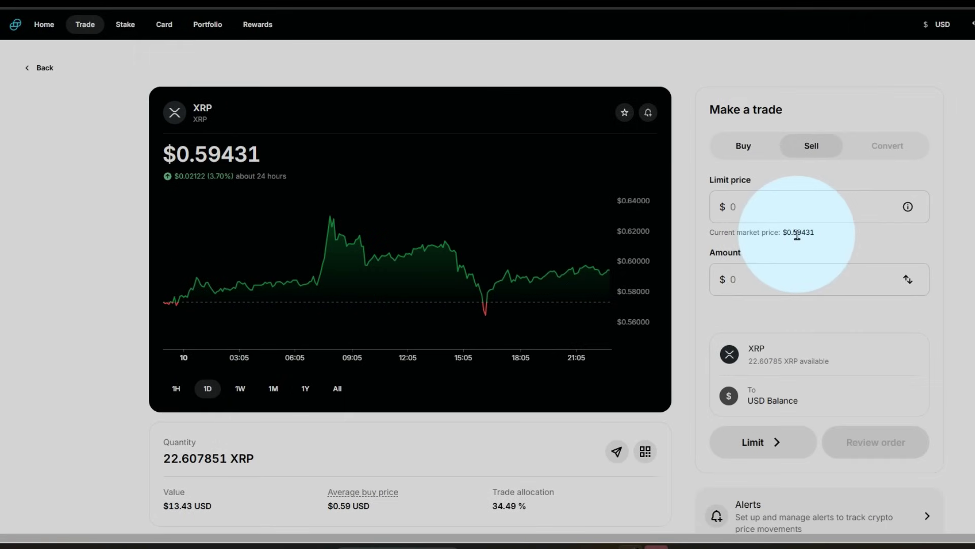
left_click(781, 206)
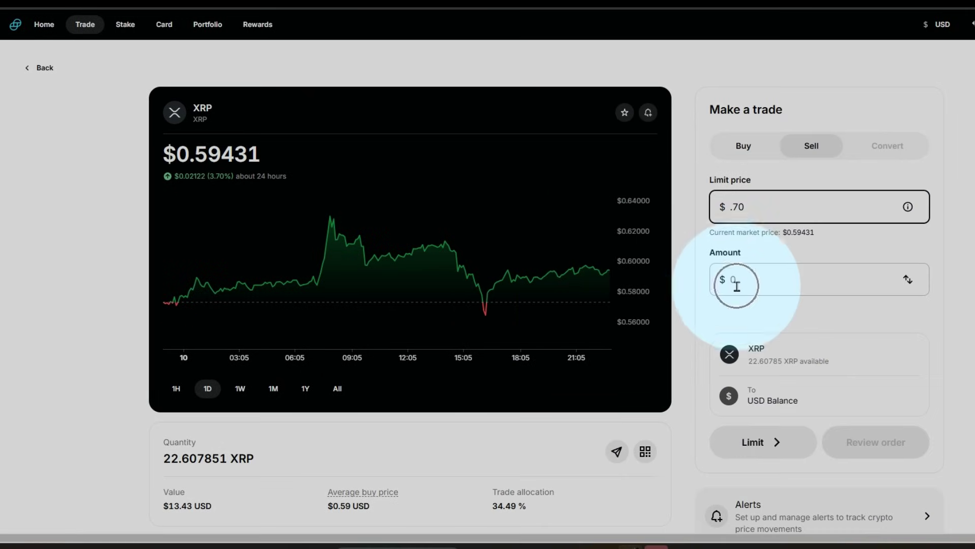
left_click(909, 281)
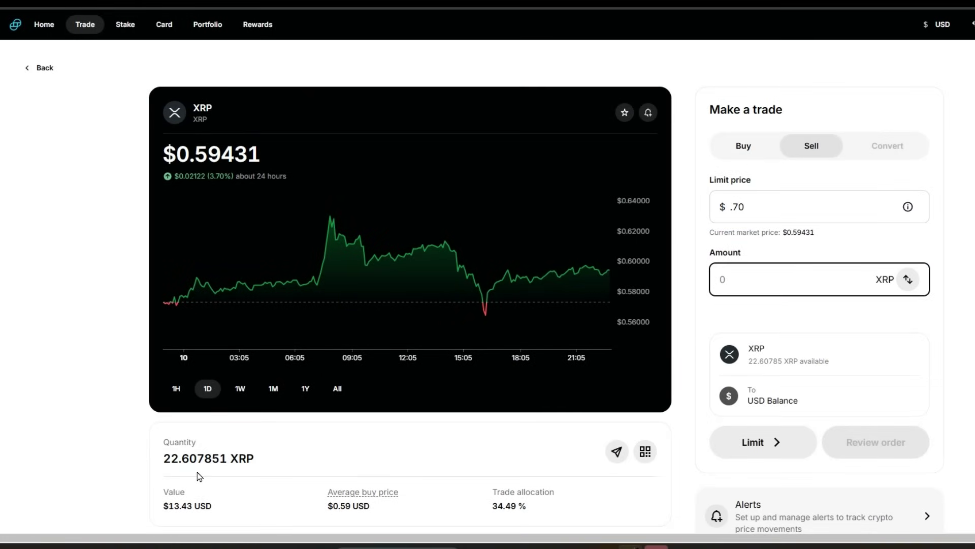
left_click(757, 280)
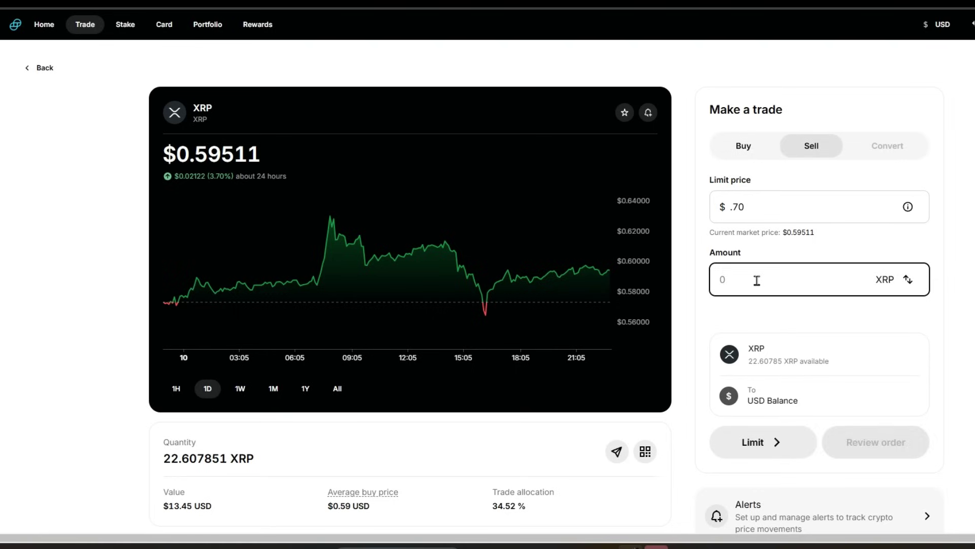
Enter 20 XRP, review, and confirm the limit sell at $0.70000.
type("20")
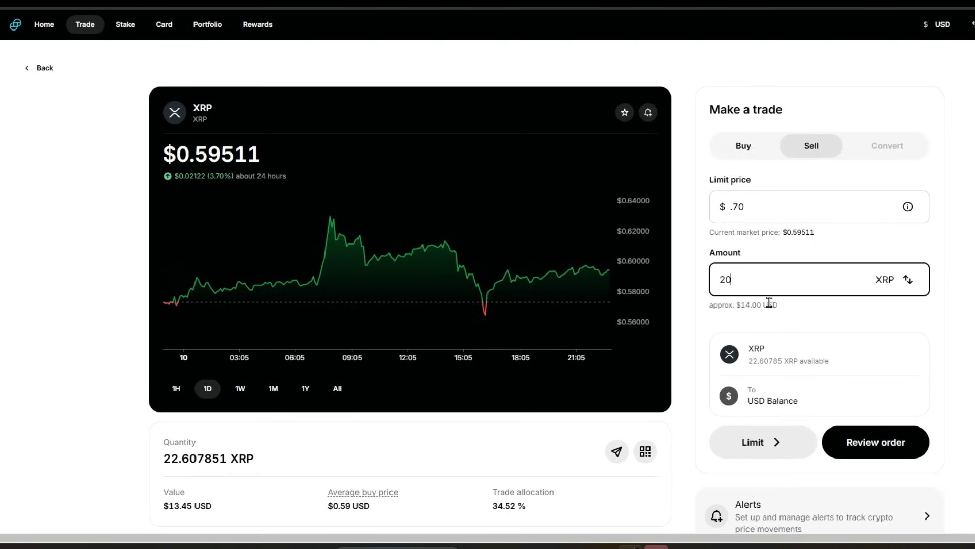
left_click(765, 306)
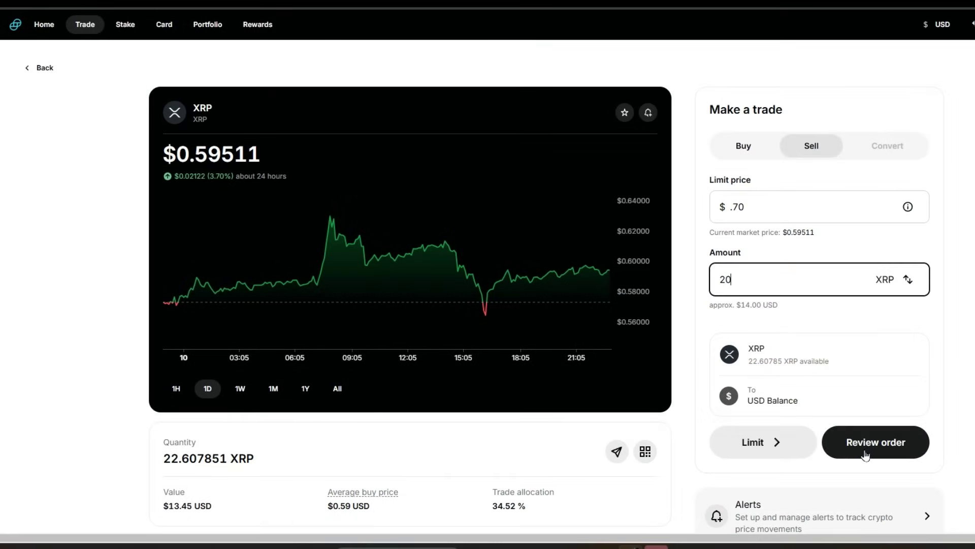
left_click(869, 448)
left_click(869, 448)
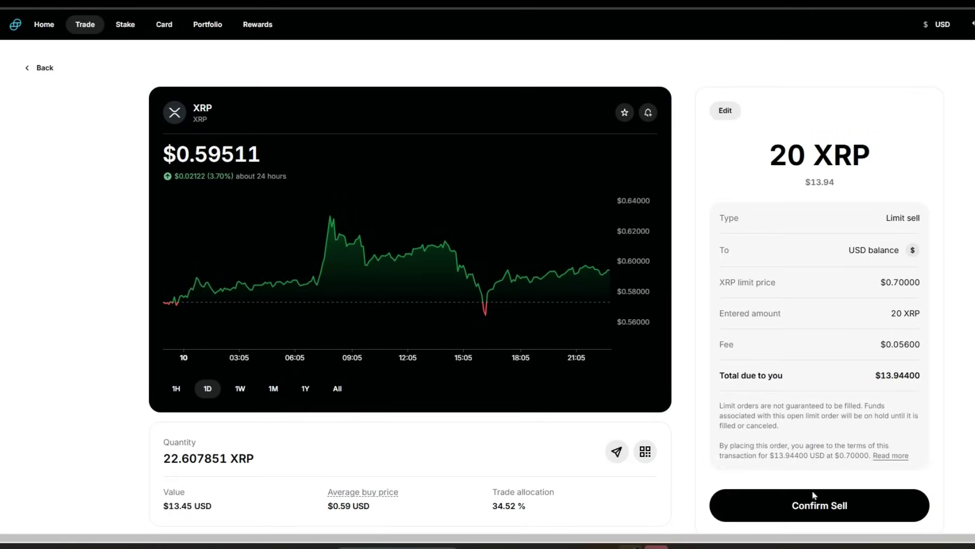
left_click(833, 511)
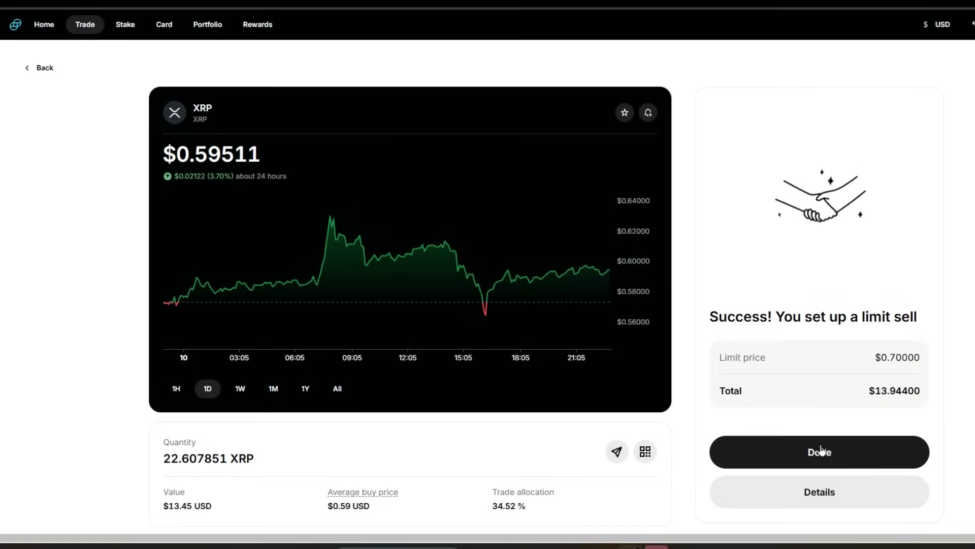
Check the XRP limit sell's order details, dismiss the confirmation, and go to Portfolio.
left_click(815, 494)
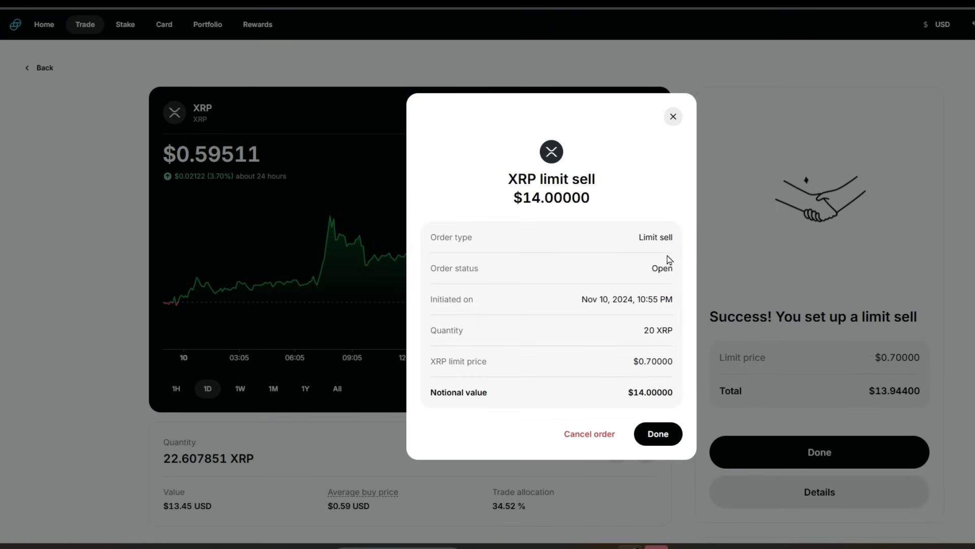
left_click(659, 434)
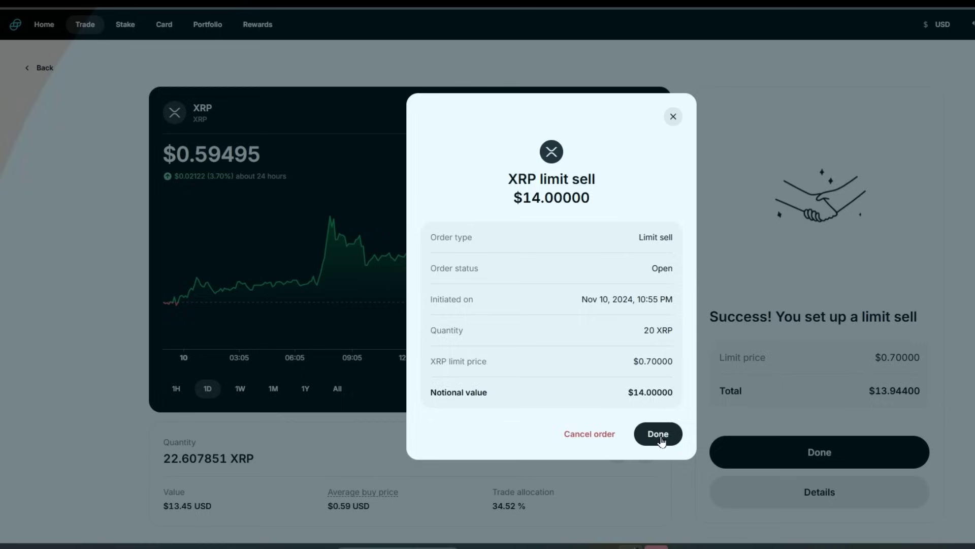
left_click(659, 435)
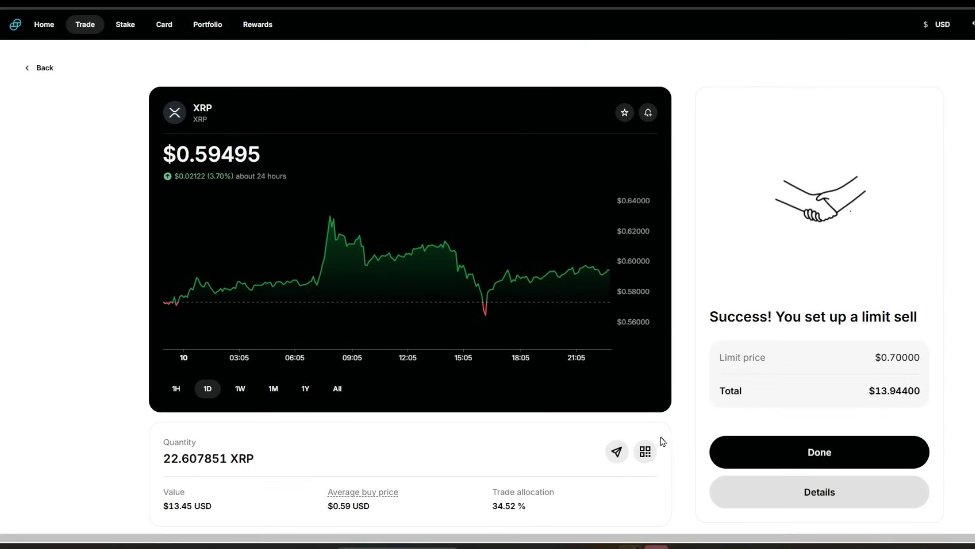
left_click(813, 459)
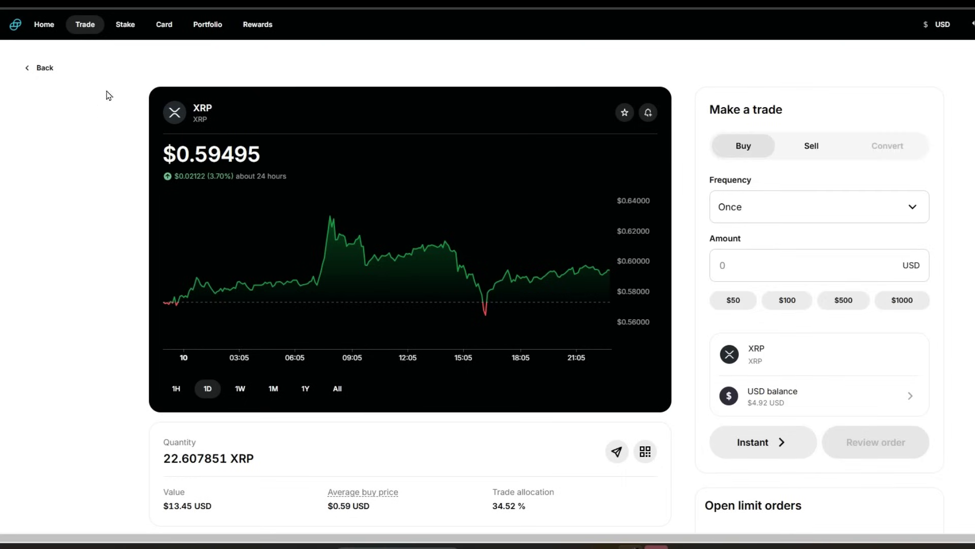
left_click(205, 31)
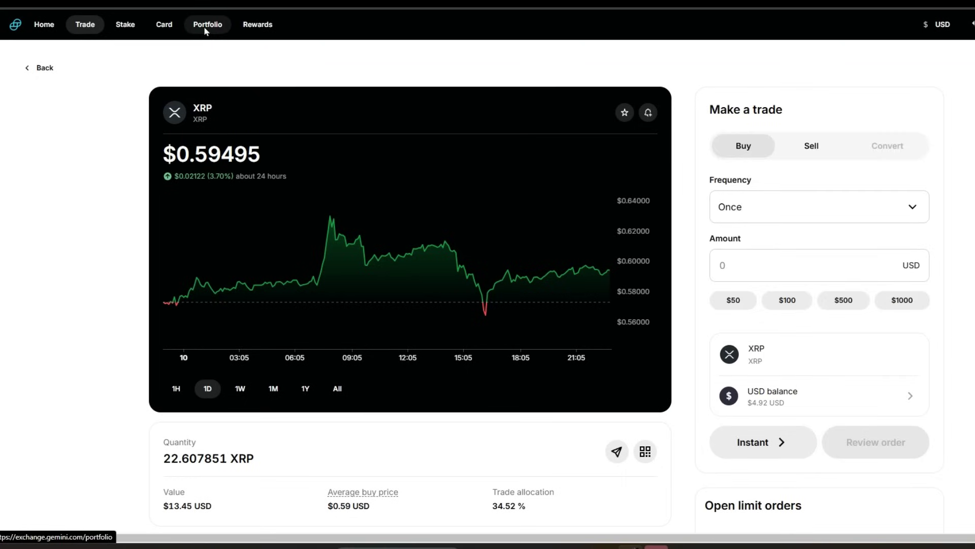